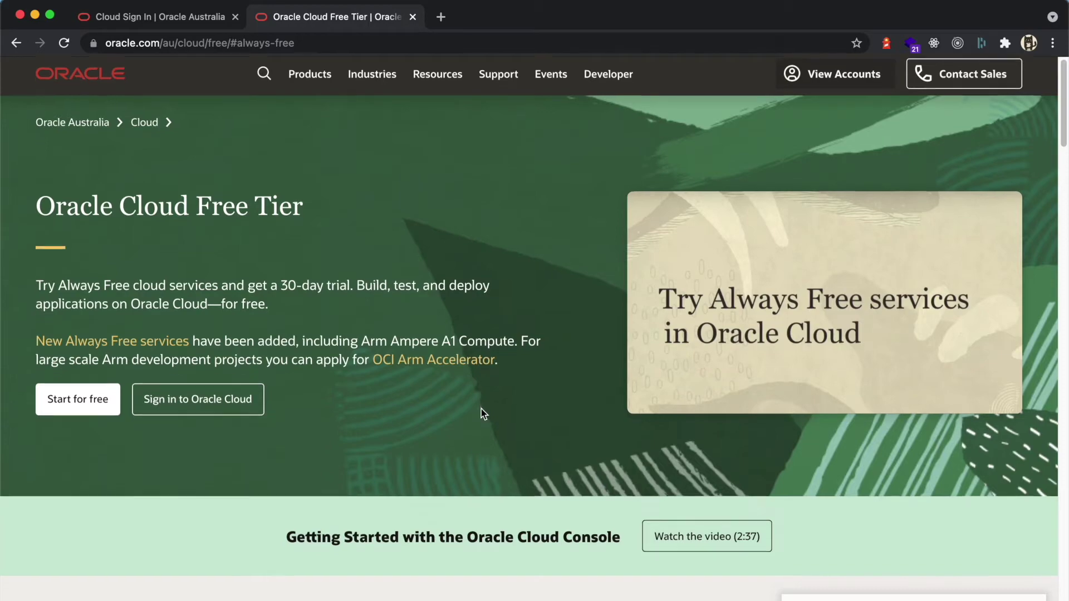
# - Review the Always Free cloud services on the Free Tier page and switch to the Oracle Cloud account tab
pyautogui.scroll(-6, 378, 360)
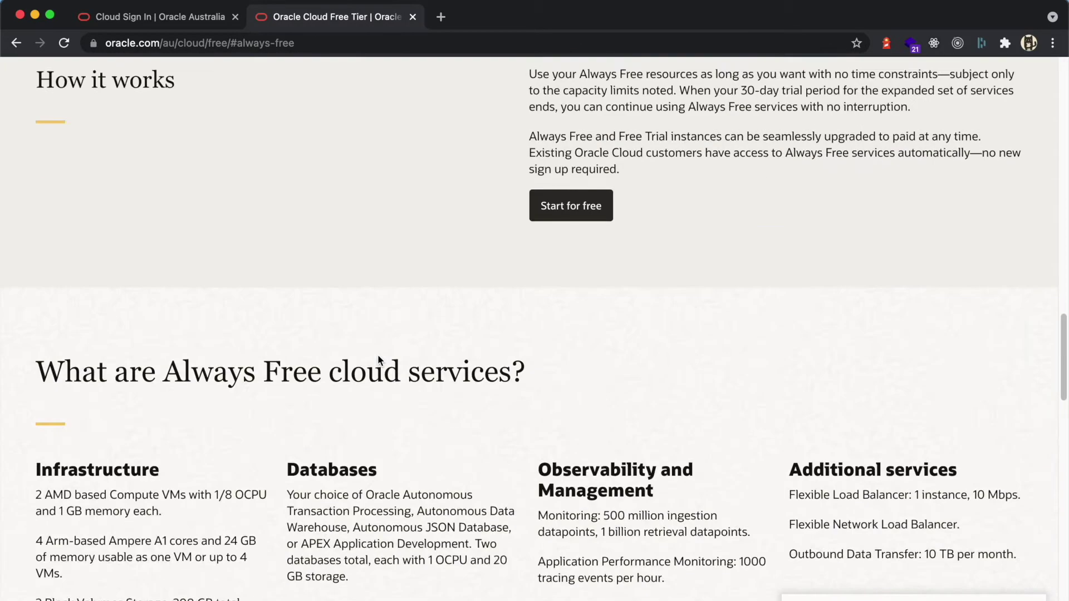
pyautogui.scroll(-3, 368, 350)
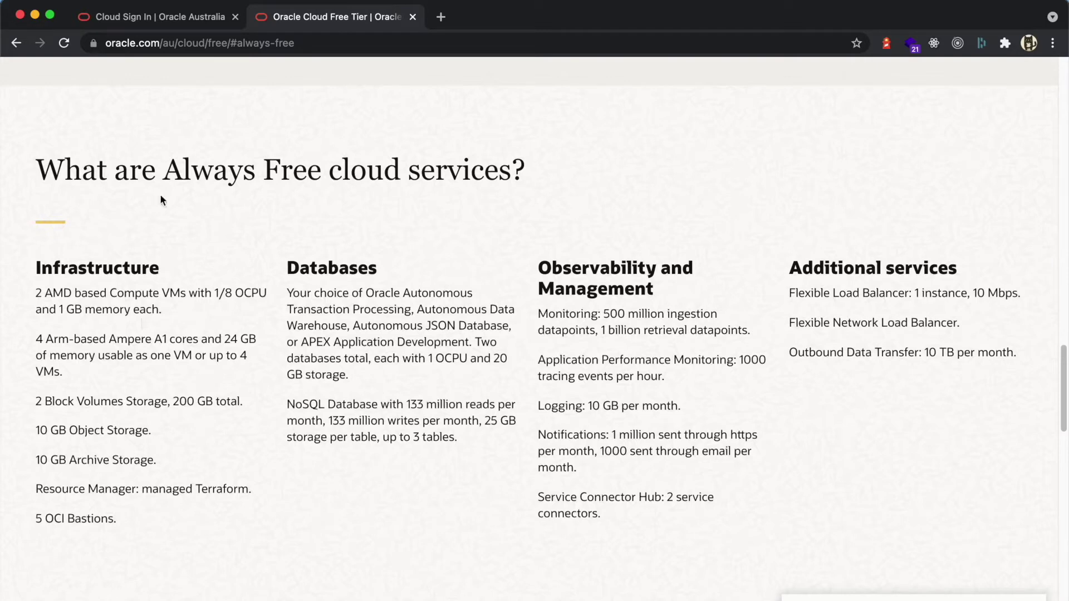
pyautogui.click(161, 19)
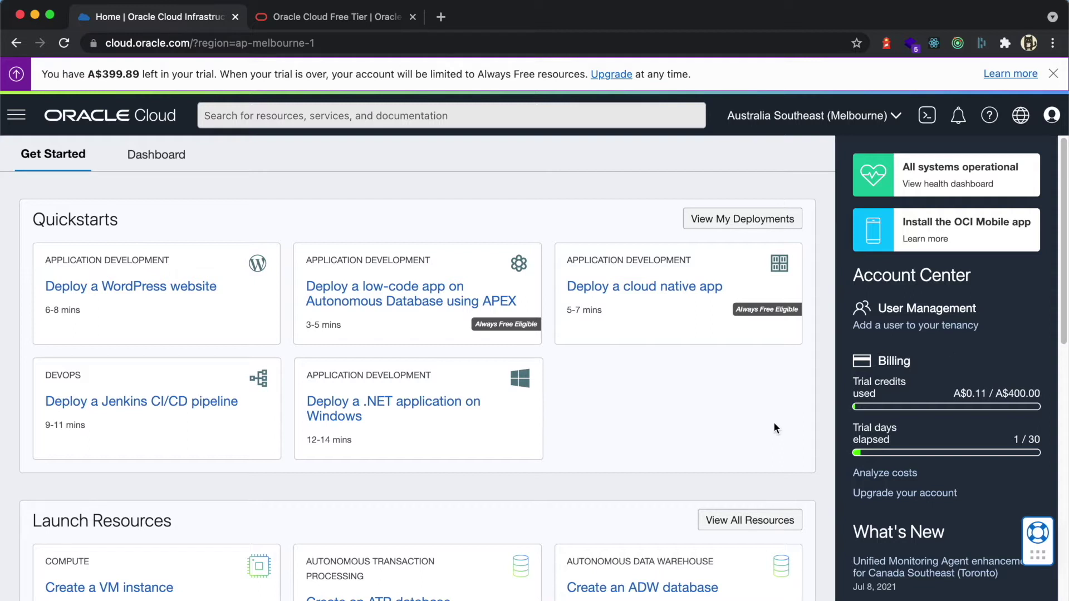
# - Start creating a VM instance and name it minecraft-server
pyautogui.click(125, 589)
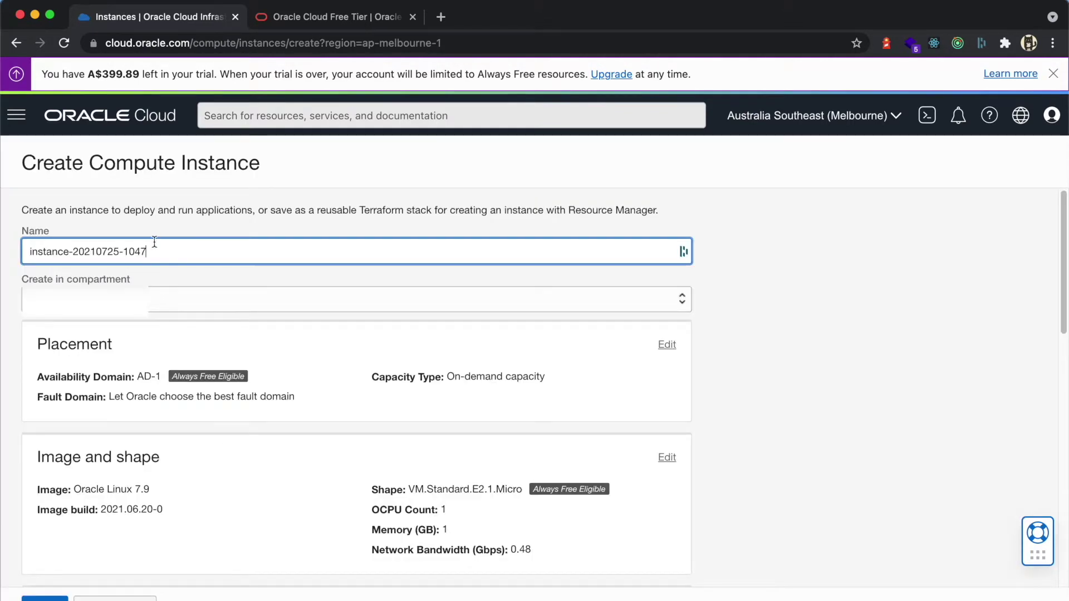
pyautogui.tripleClick(182, 253)
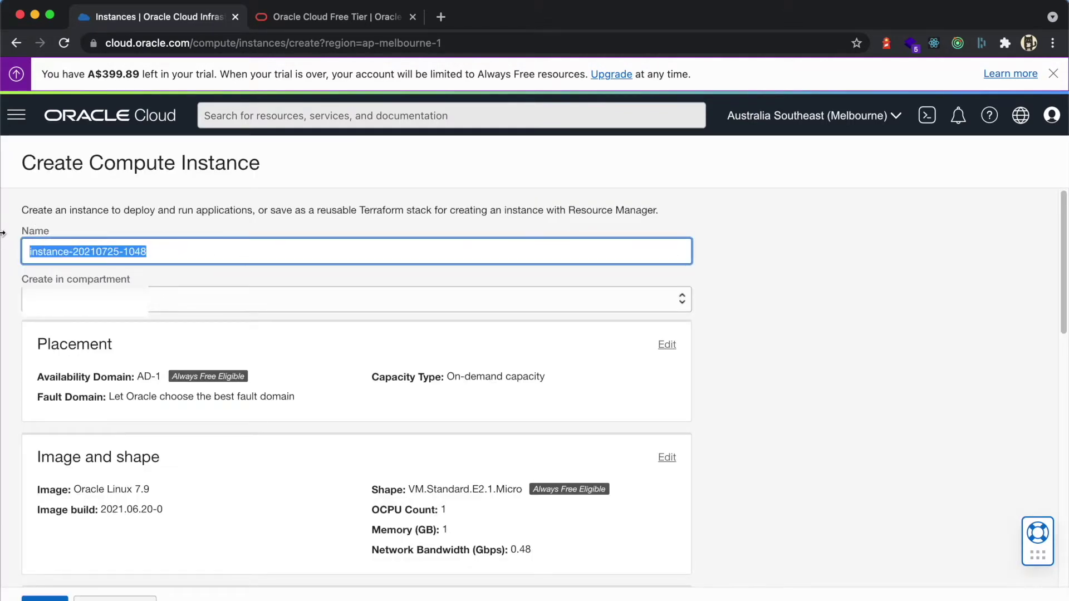
pyautogui.write('minec')
pyautogui.press('BackSpace')
pyautogui.press('BackSpace')
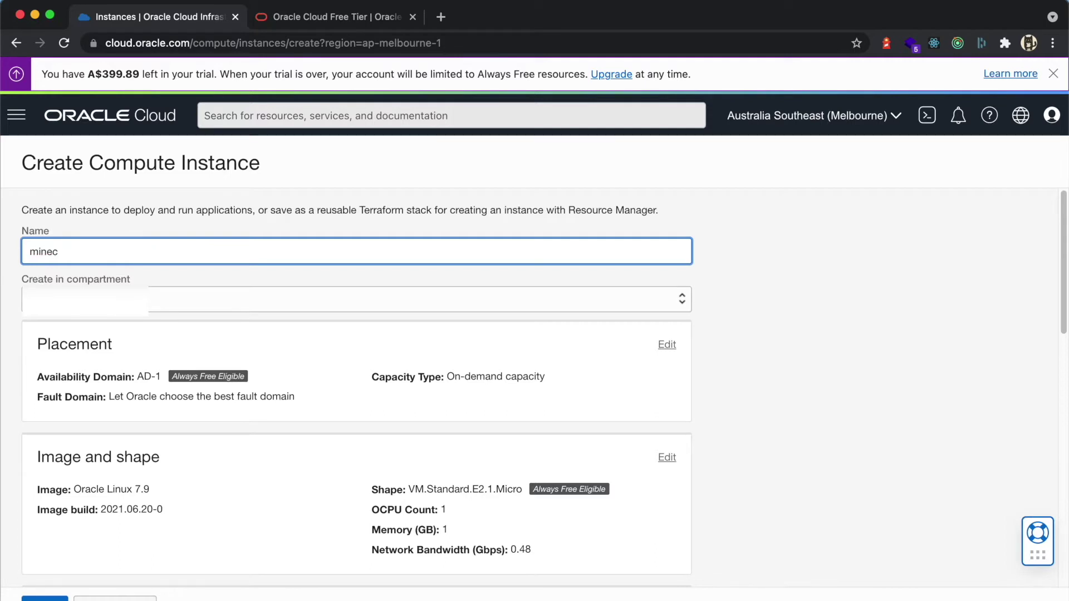
pyautogui.write('craft-server')
# - Change the instance's image to Canonical Ubuntu 20.04 Minimal
pyautogui.scroll(-4, 603, 302)
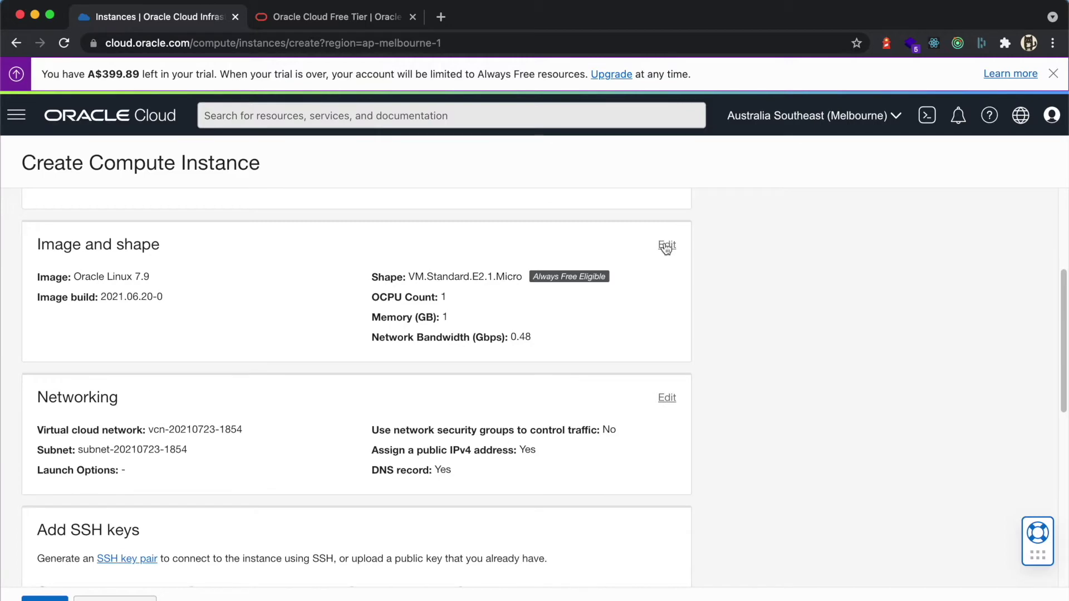
pyautogui.click(666, 247)
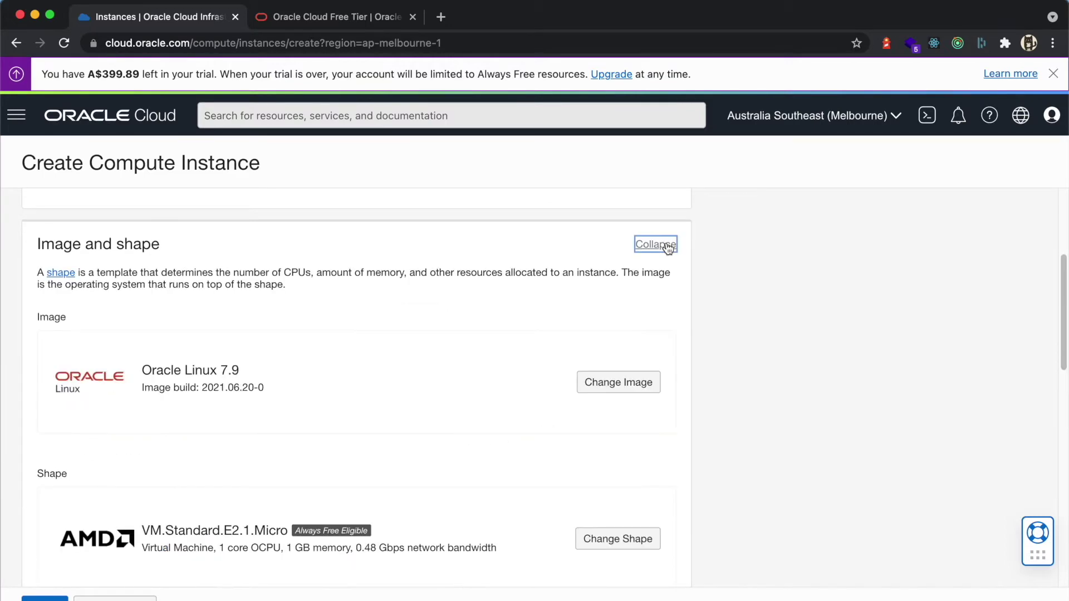
pyautogui.click(618, 381)
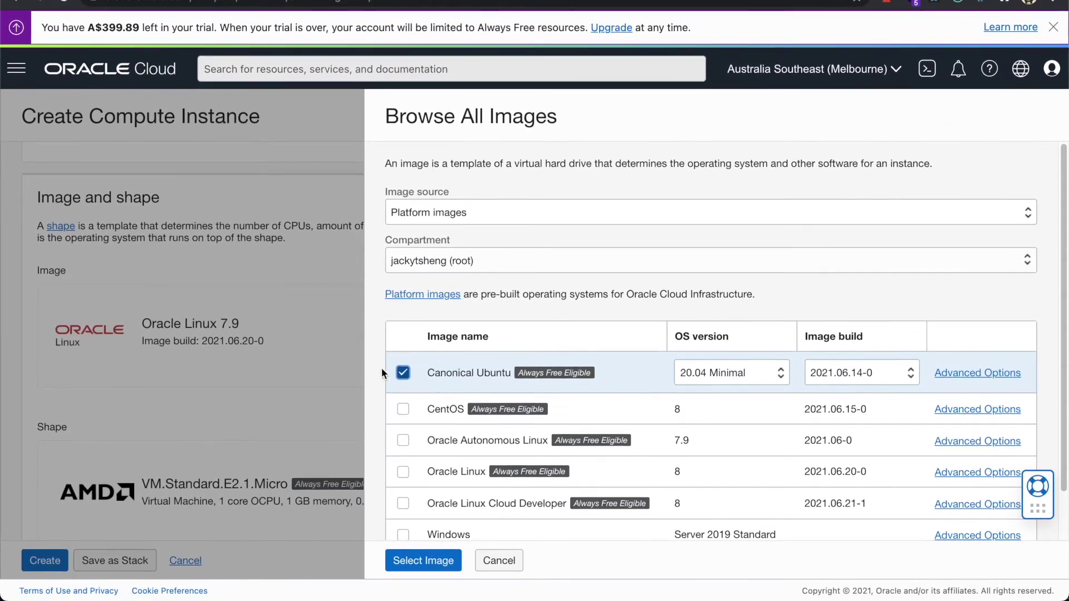
pyautogui.click(444, 572)
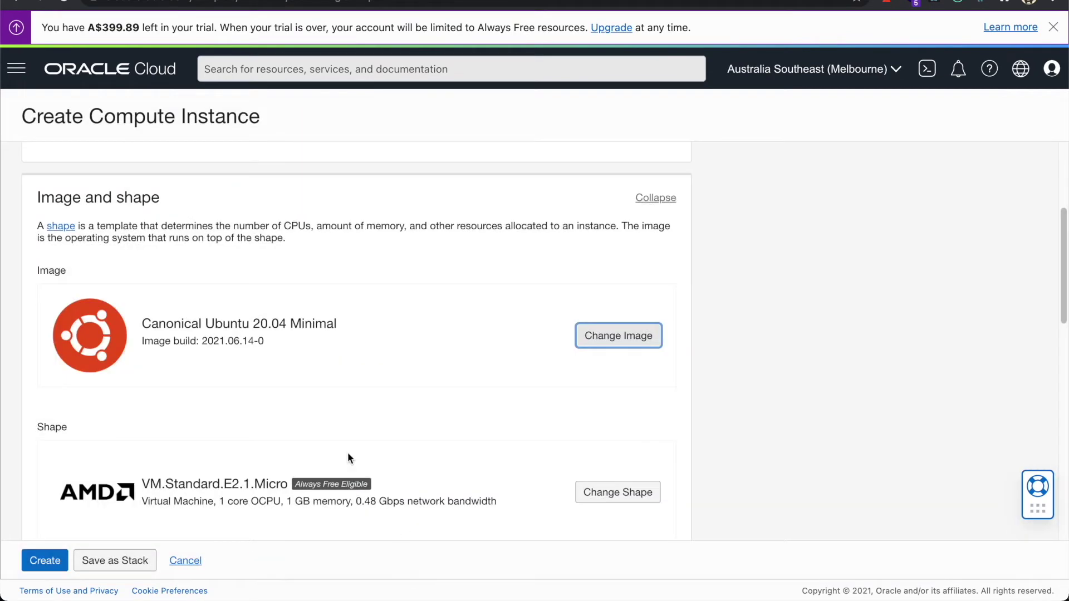
# - Examine the available virtual machine shapes, including the Always Free eligible one, and leave the shape browser without changing the selection
pyautogui.scroll(-2, 329, 381)
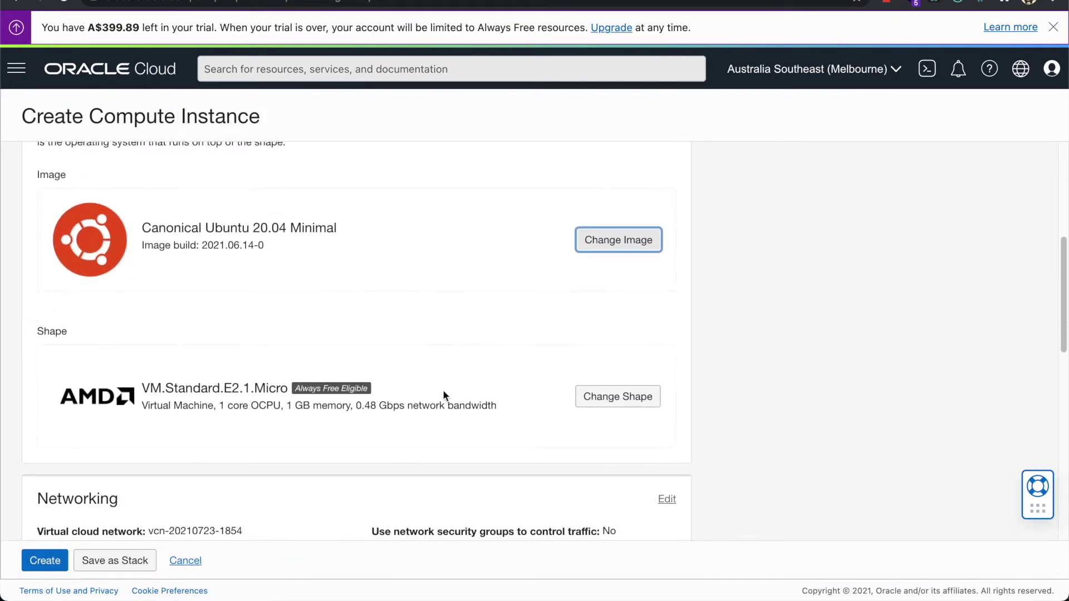
pyautogui.click(617, 396)
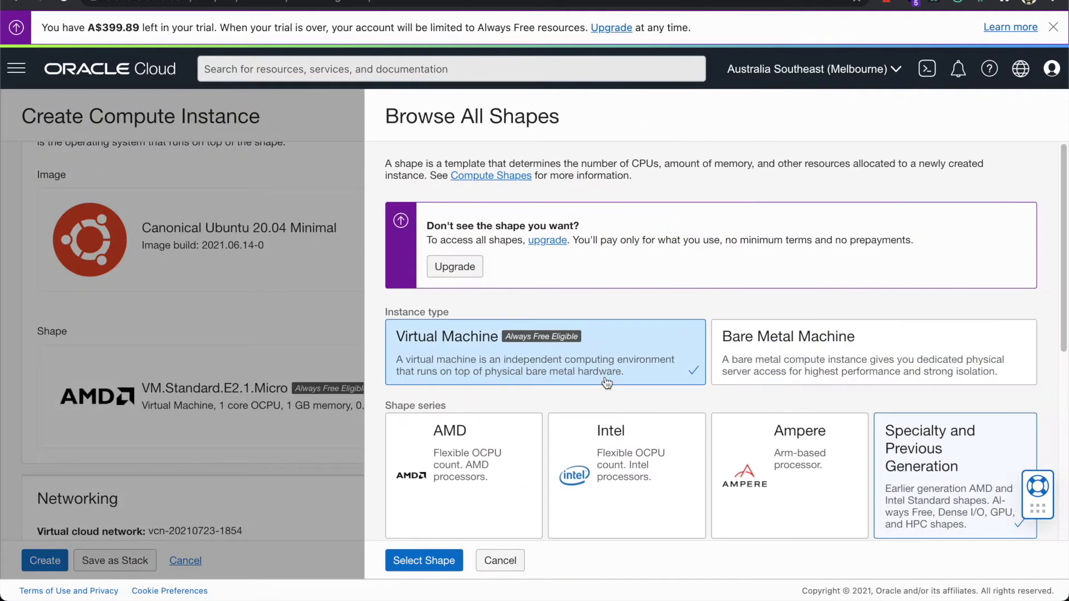
pyautogui.scroll(-6, 646, 356)
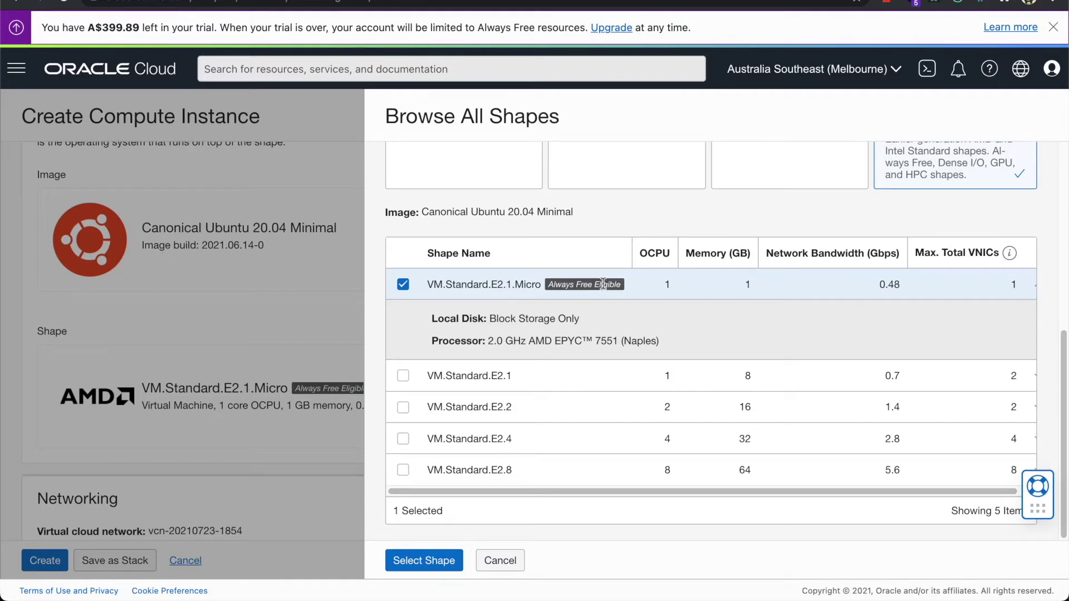
pyautogui.scroll(1, 619, 282)
pyautogui.scroll(5, 618, 282)
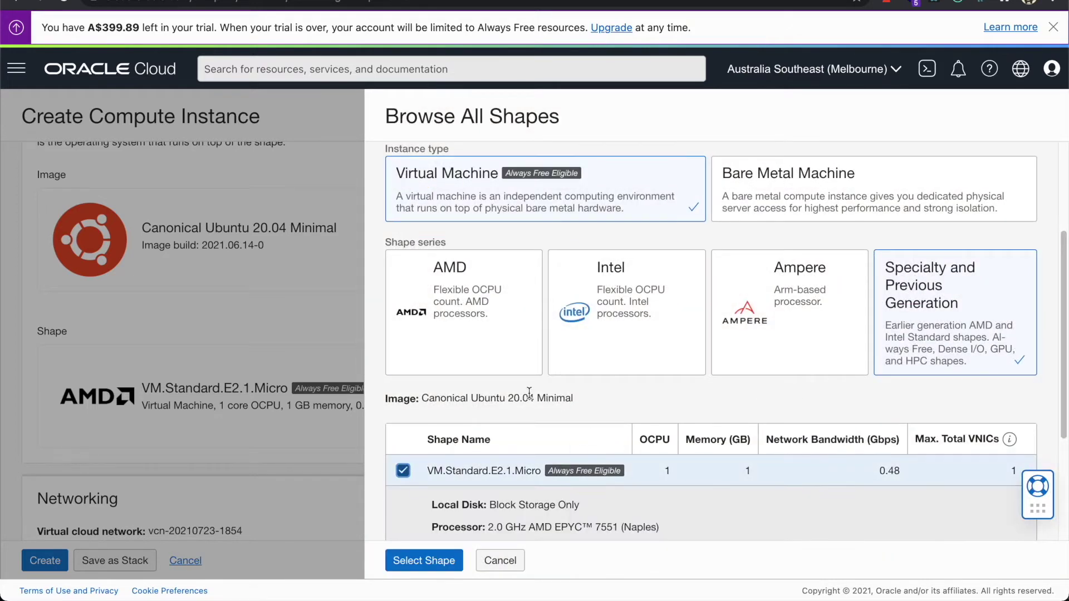
pyautogui.scroll(-2, 530, 390)
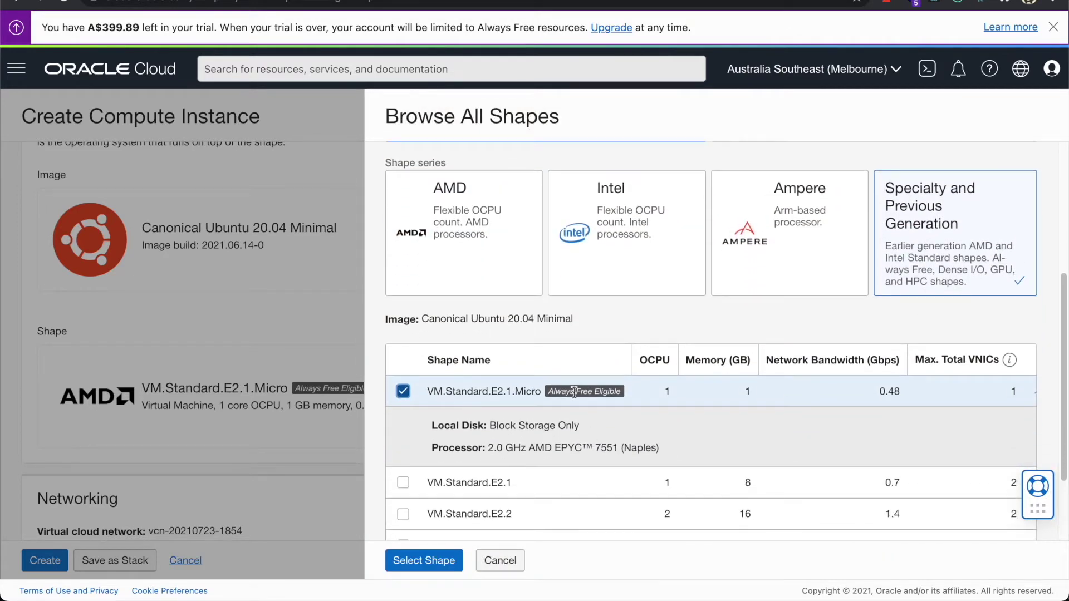
pyautogui.click(503, 559)
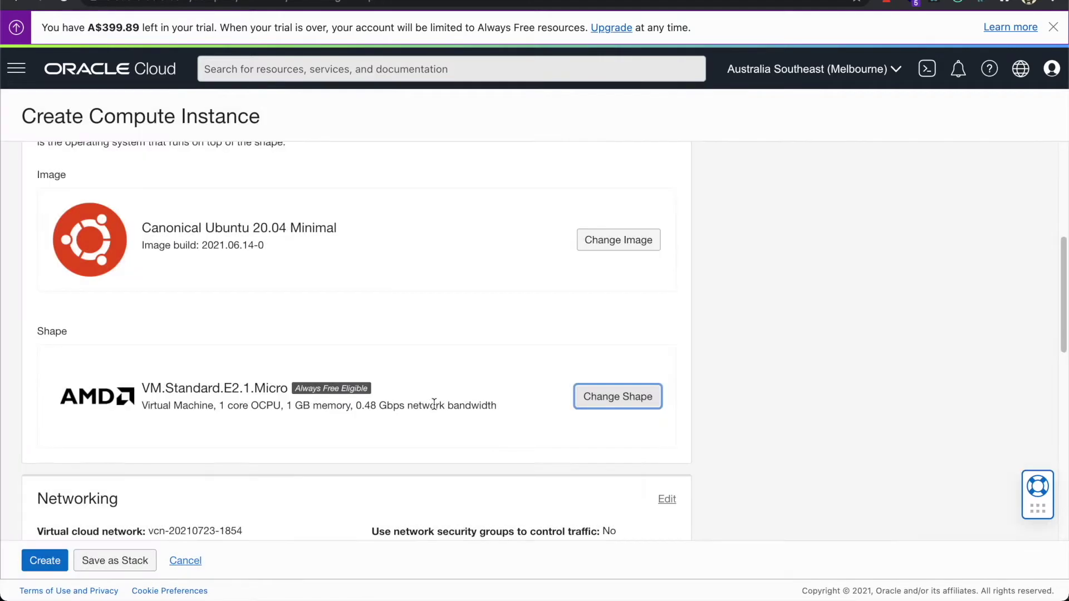
# - Set the instance's networking to create a new virtual cloud network with a new public subnet
pyautogui.scroll(-1, 452, 359)
pyautogui.click(664, 378)
pyautogui.scroll(-4, 267, 336)
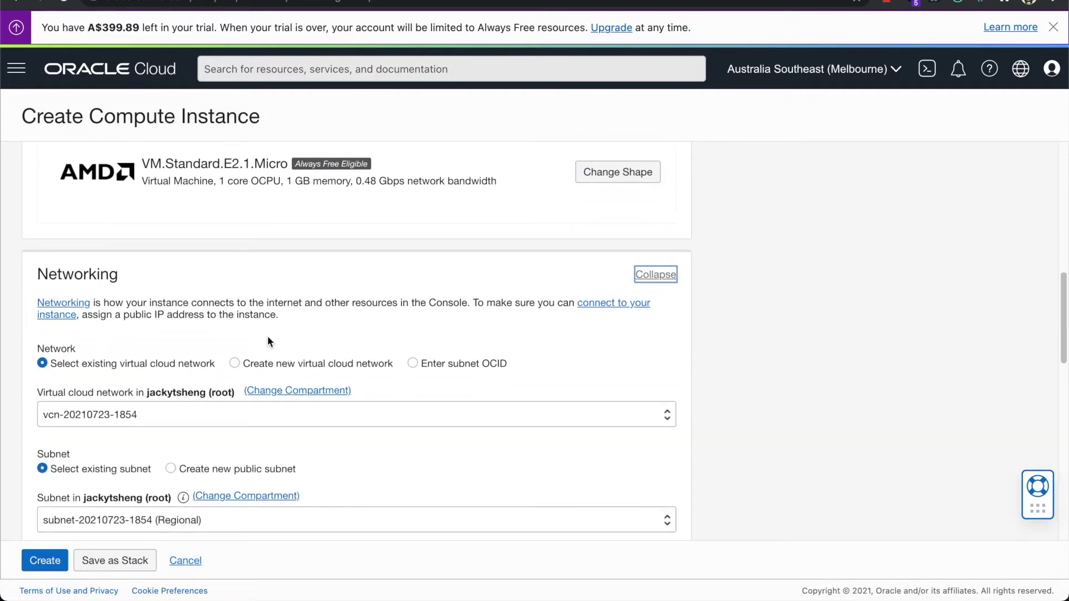
pyautogui.click(235, 365)
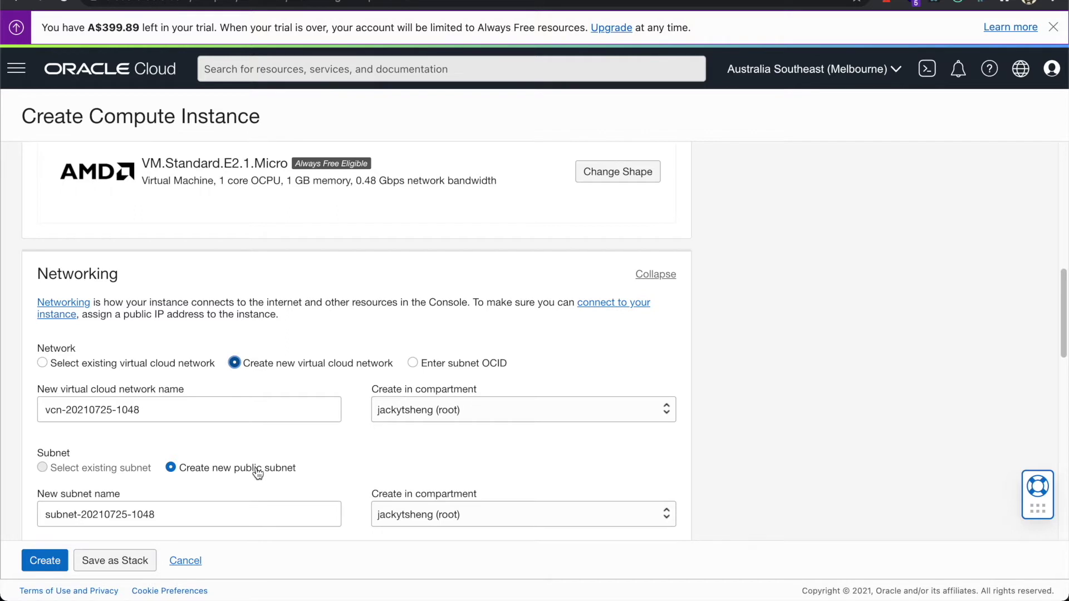
pyautogui.scroll(-4, 251, 468)
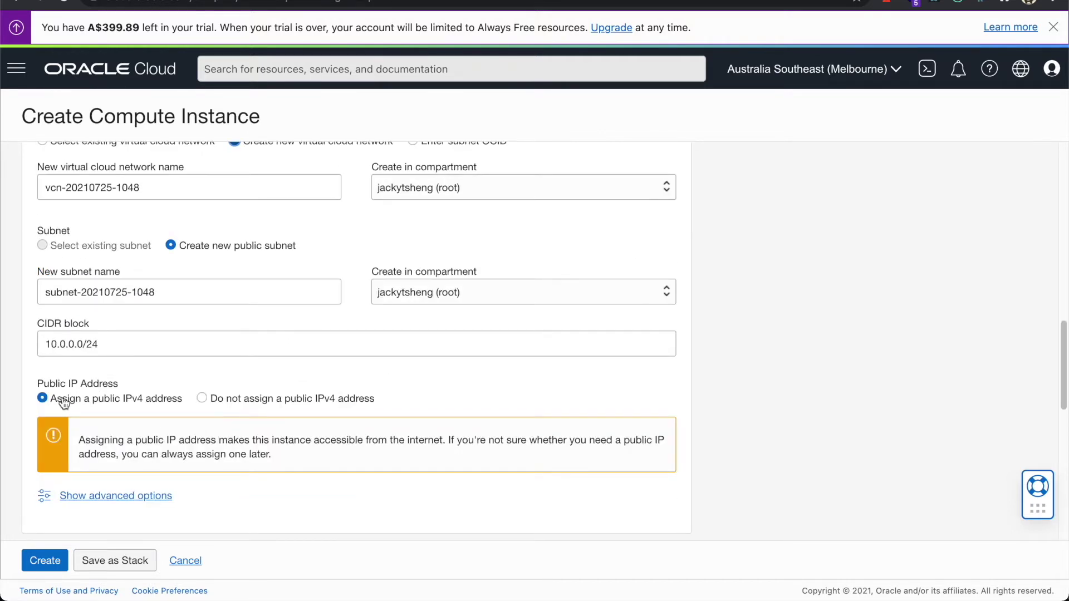
pyautogui.scroll(3, 598, 348)
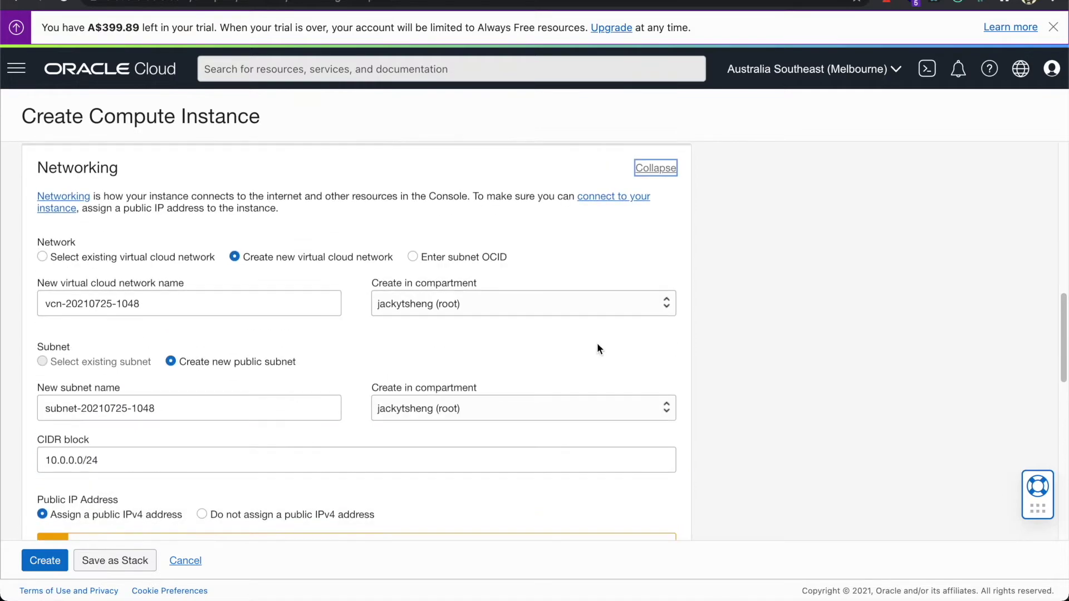
pyautogui.click(657, 170)
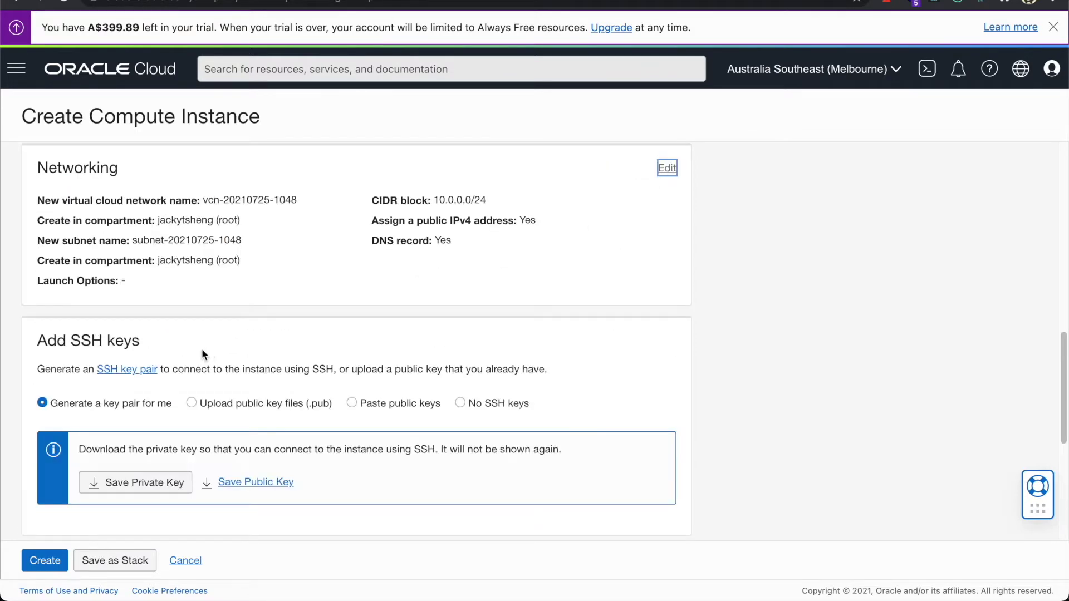
# - Save the generated private and public SSH keys in the minecraft folder on the Desktop
pyautogui.scroll(-1, 97, 329)
pyautogui.scroll(-1, 89, 322)
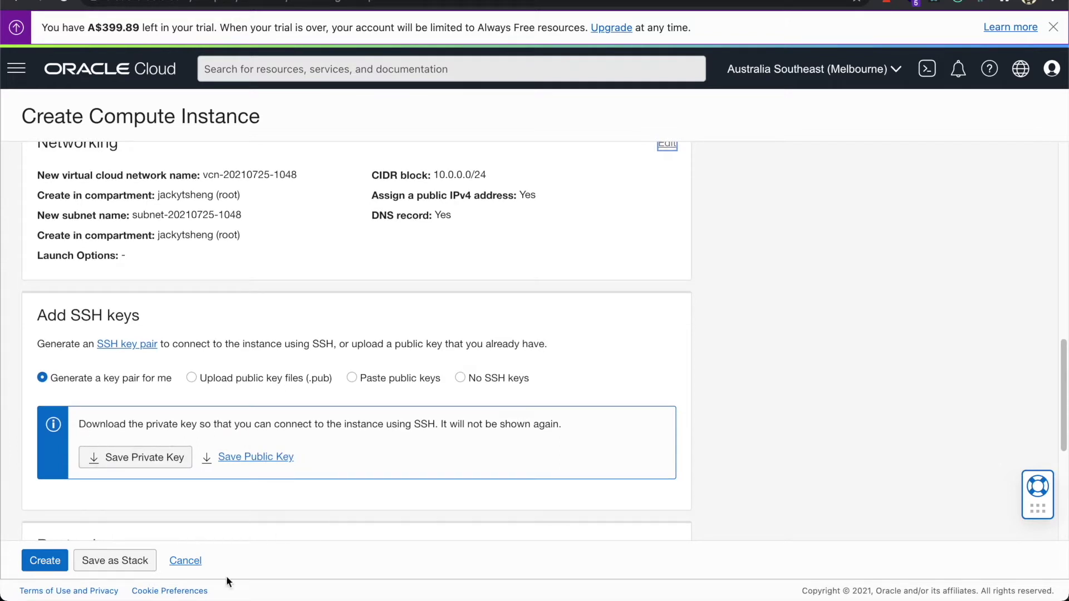
pyautogui.click(223, 467)
pyautogui.click(286, 184)
pyautogui.click(393, 249)
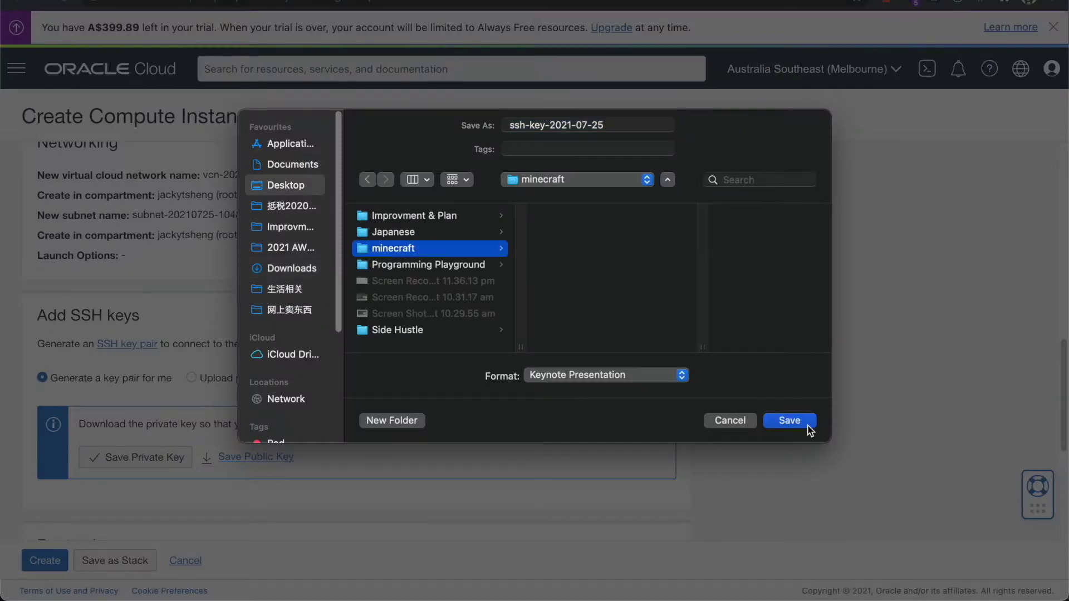
pyautogui.click(807, 420)
pyautogui.click(287, 186)
pyautogui.click(406, 246)
pyautogui.press('Return')
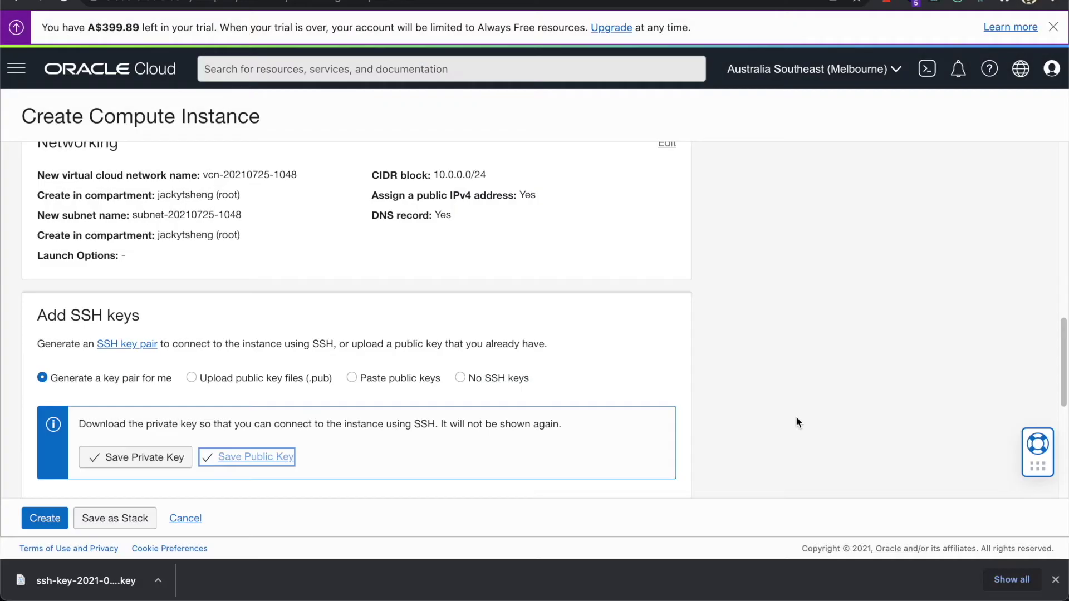
# - Dismiss the download bar and create the compute instance with the default boot volume settings
pyautogui.click(1054, 579)
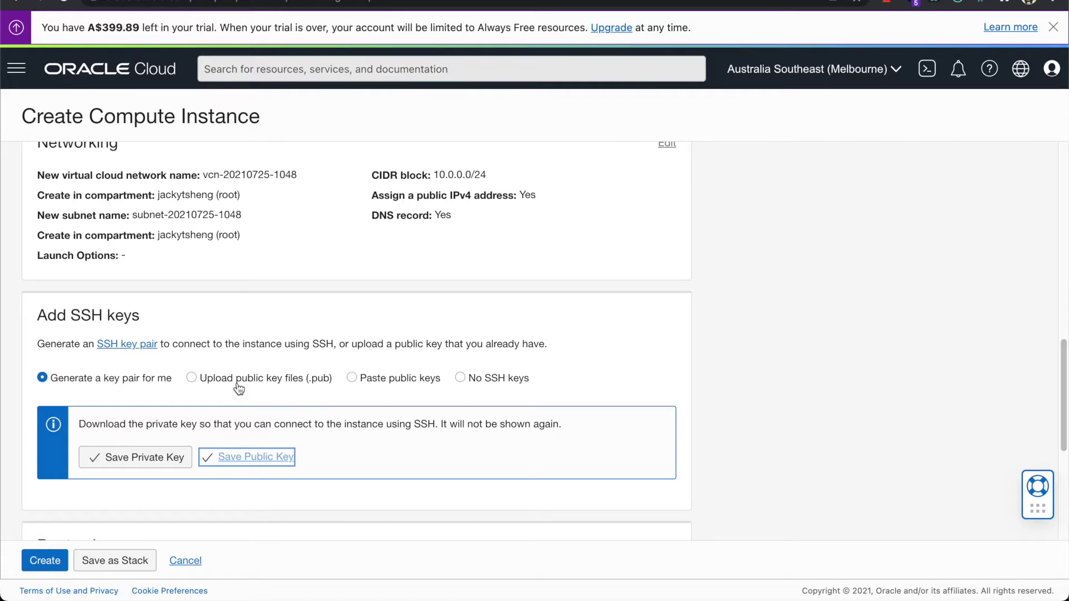
pyautogui.scroll(-5, 236, 308)
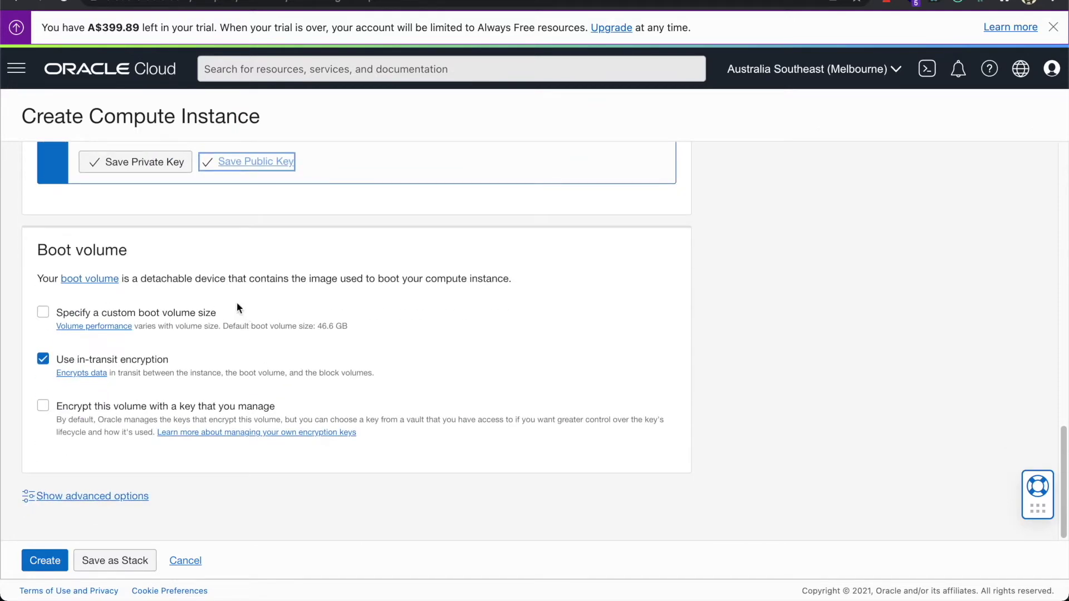
pyautogui.click(56, 563)
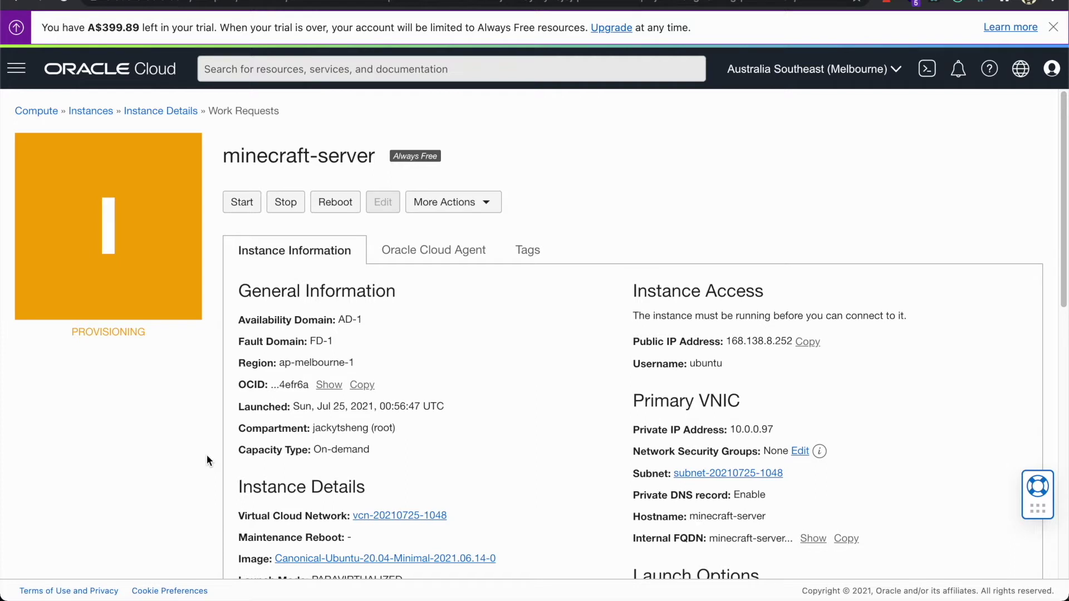
# - Open the instance's subnet in a new browser tab and go to its default security list
pyautogui.rightClick(730, 480)
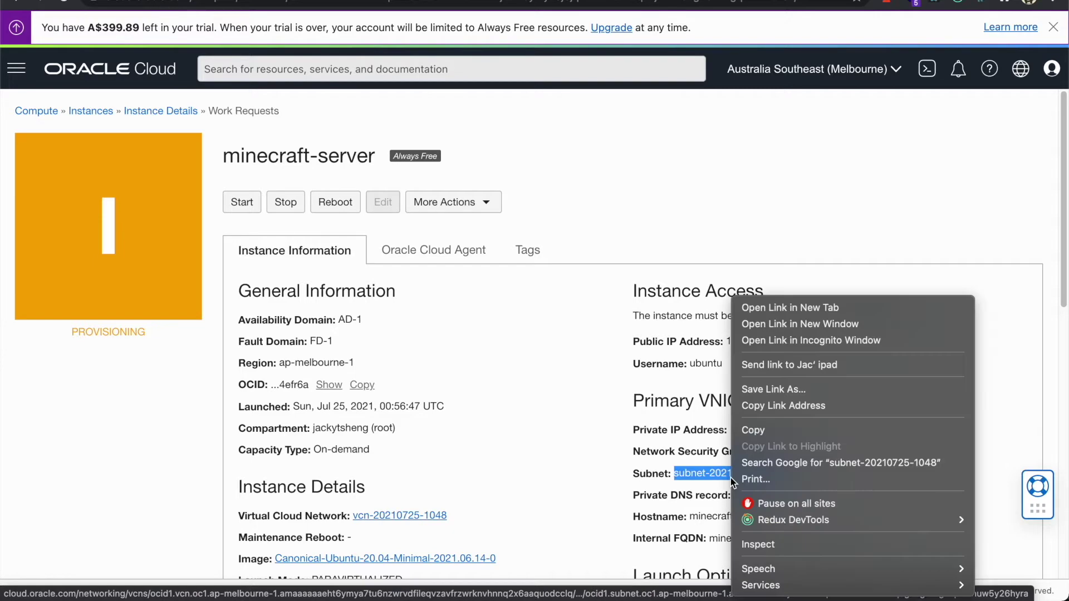
pyautogui.click(751, 307)
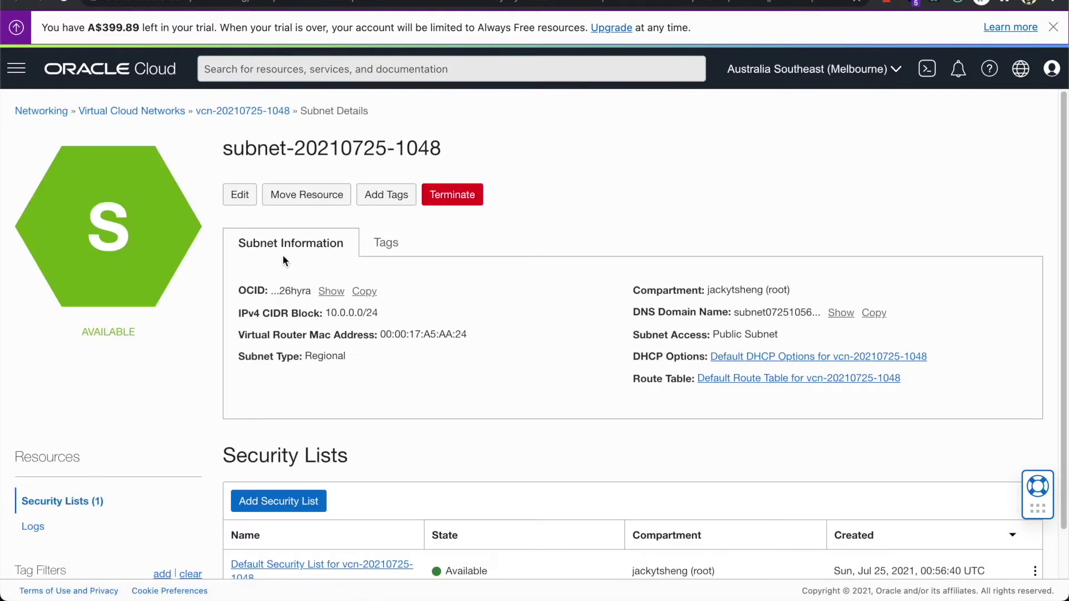
pyautogui.scroll(-2, 286, 316)
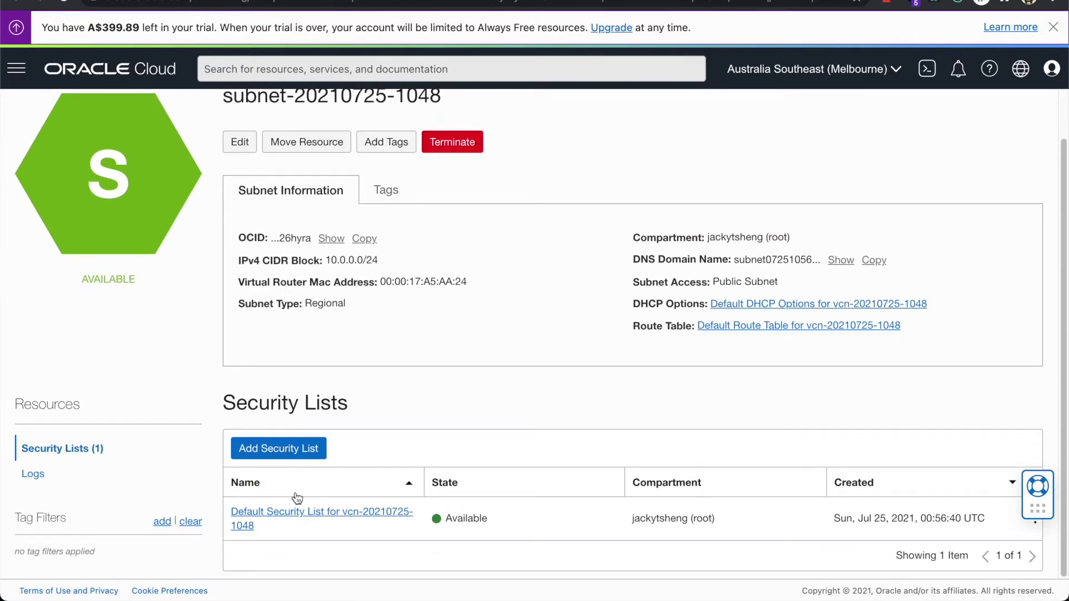
pyautogui.click(281, 516)
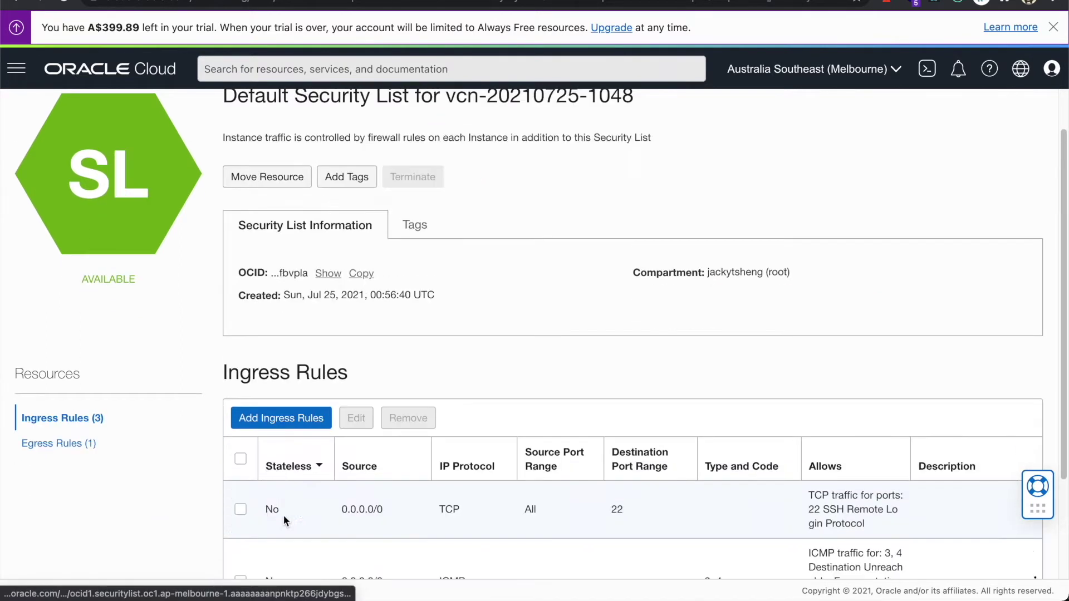
# - Start a new ingress rule for TCP traffic from source CIDR 0.0.0.0/0 with destination port 19132
pyautogui.scroll(-3, 361, 261)
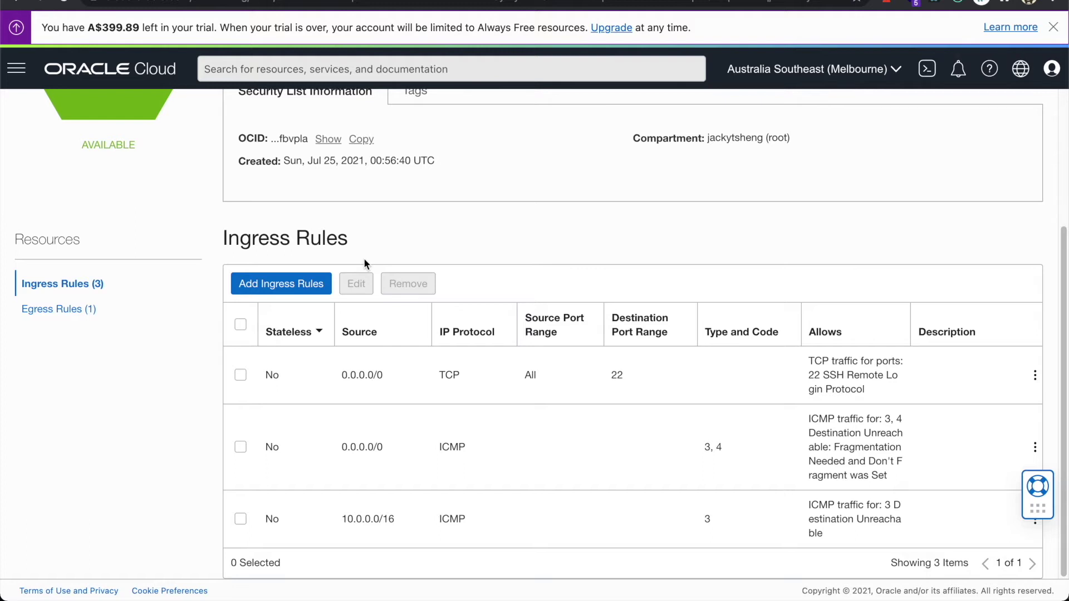
pyautogui.click(295, 281)
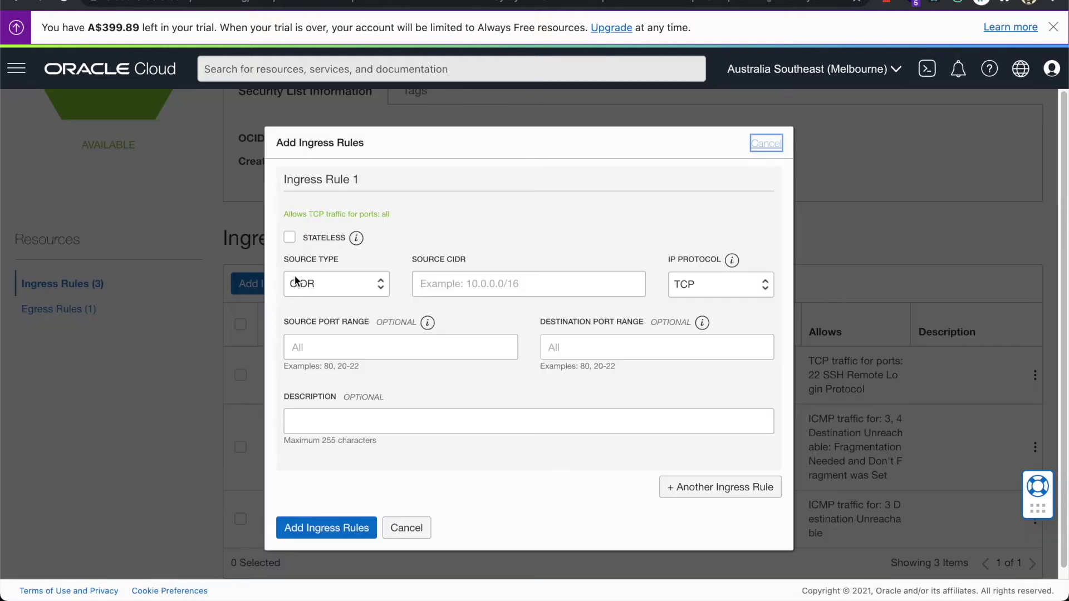
pyautogui.click(495, 283)
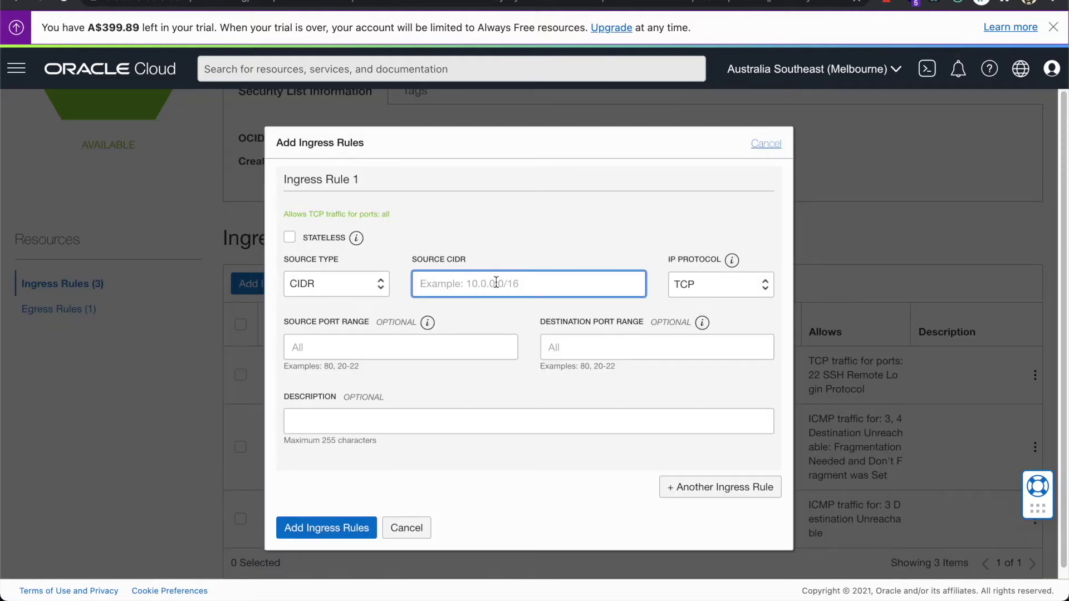
pyautogui.write('0.0.0.0/0')
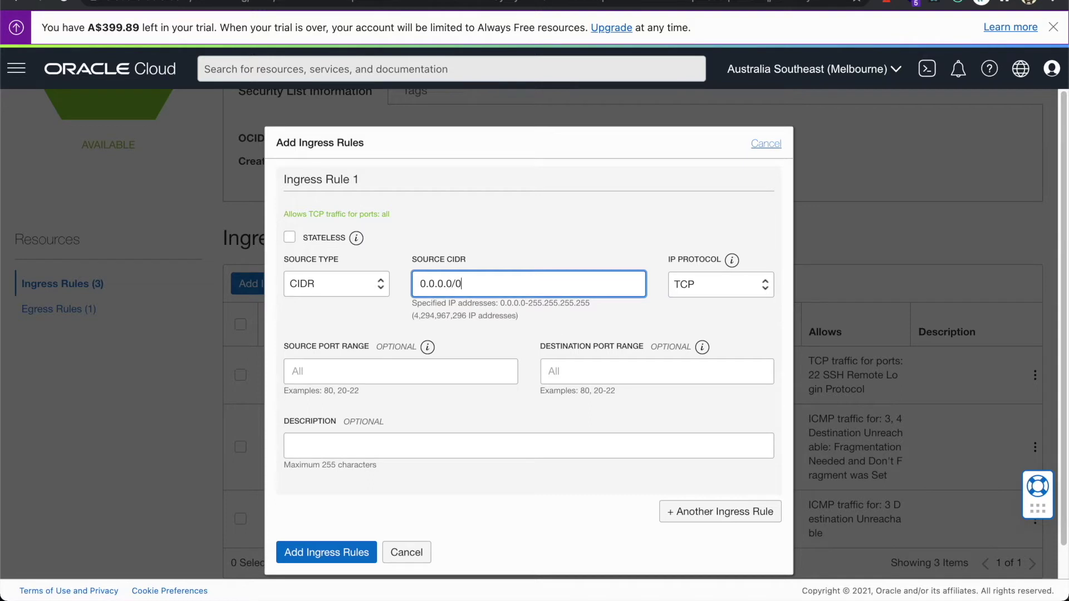
pyautogui.click(620, 370)
pyautogui.write('19132')
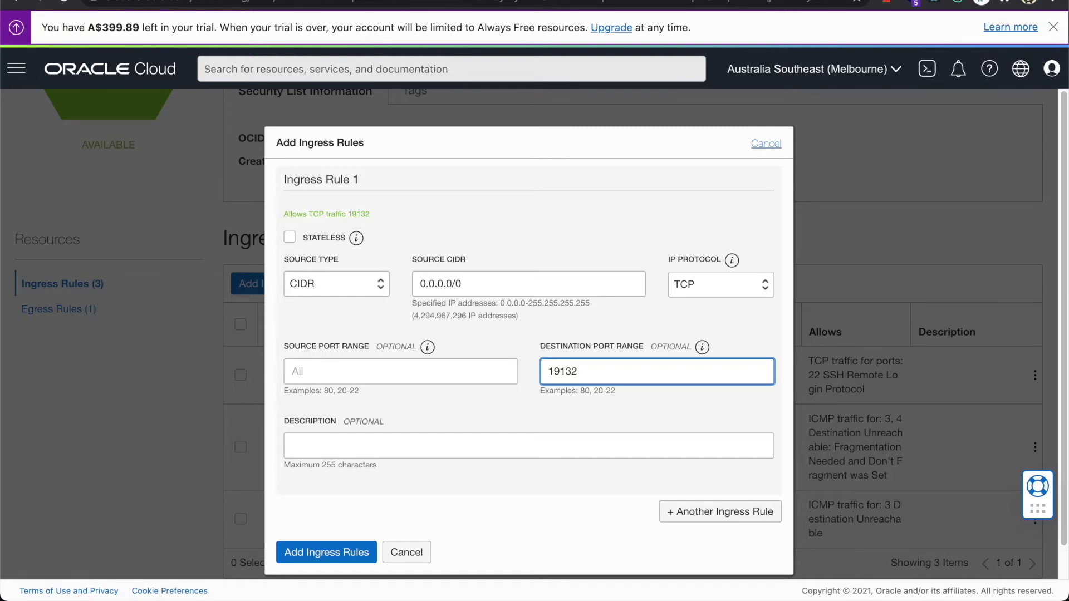
# - Add a second ingress rule for UDP from source CIDR 0.0.0.0/0 to destination port 19132, and submit the rules
pyautogui.click(725, 511)
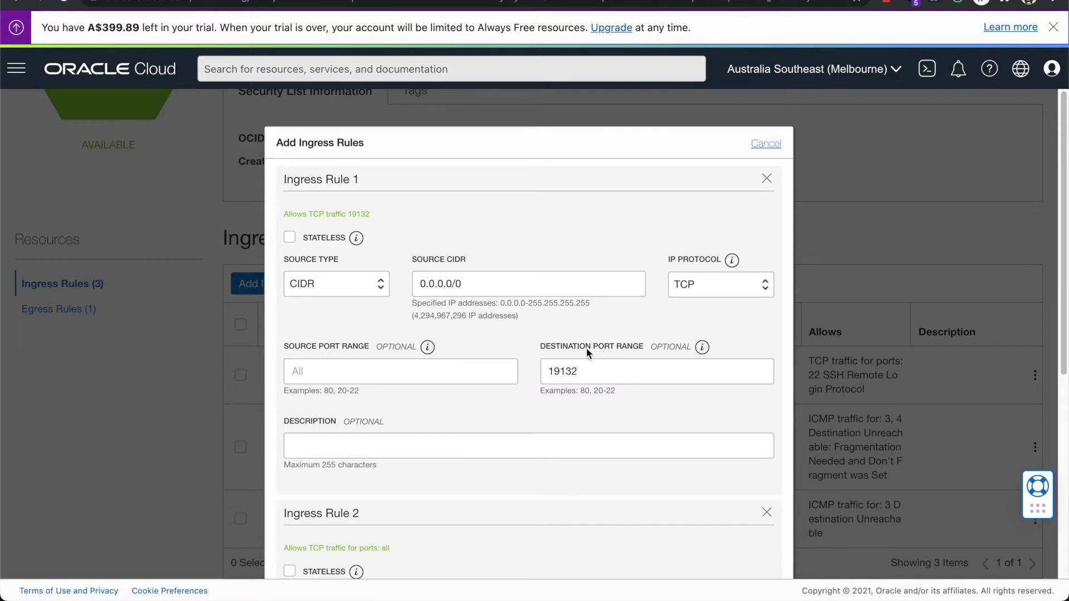
pyautogui.scroll(-3, 603, 365)
pyautogui.click(438, 502)
pyautogui.write('0.0.0.0/0')
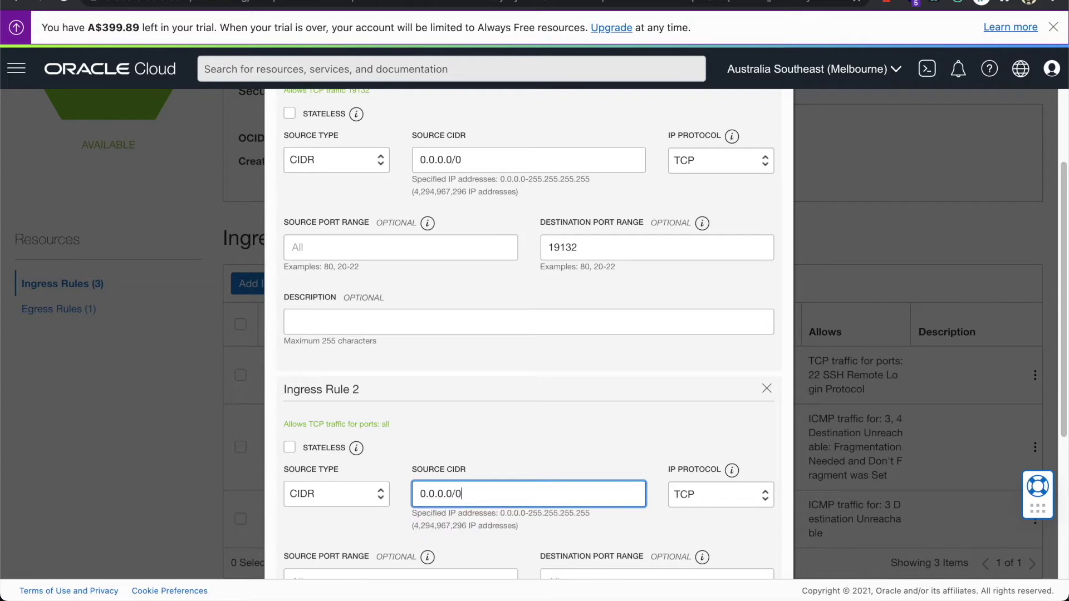
pyautogui.click(692, 495)
pyautogui.click(702, 510)
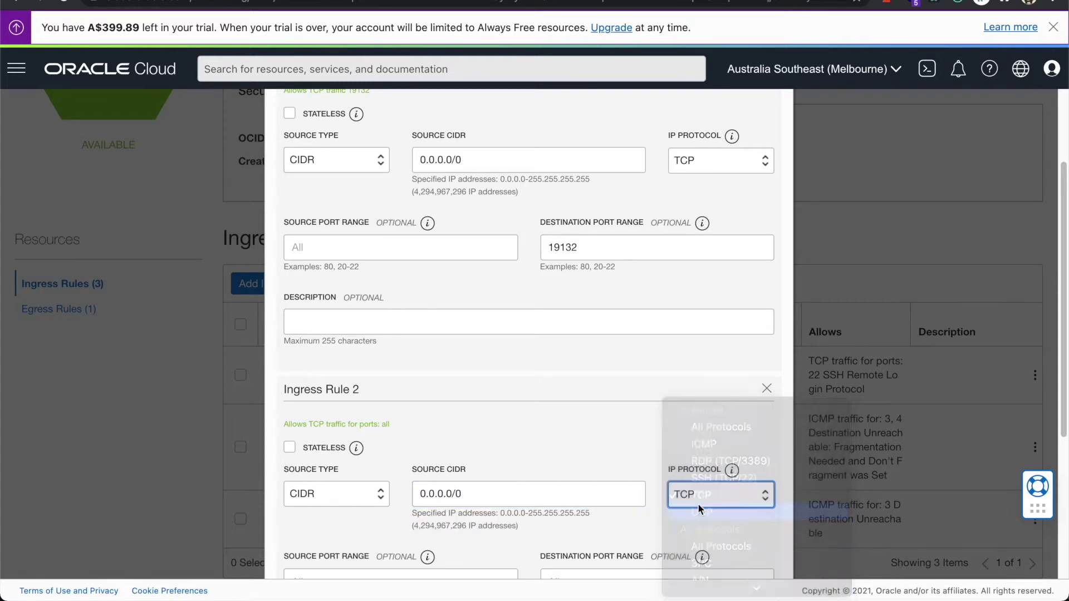
pyautogui.scroll(-3, 596, 412)
pyautogui.scroll(-1, 590, 396)
pyautogui.click(568, 334)
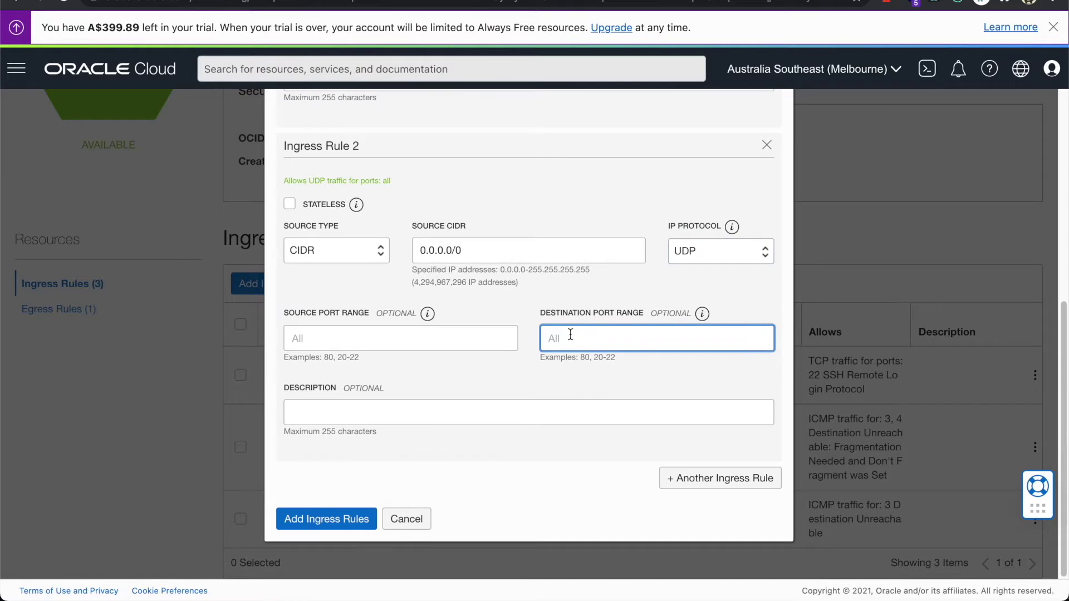
pyautogui.write('19132')
pyautogui.click(323, 527)
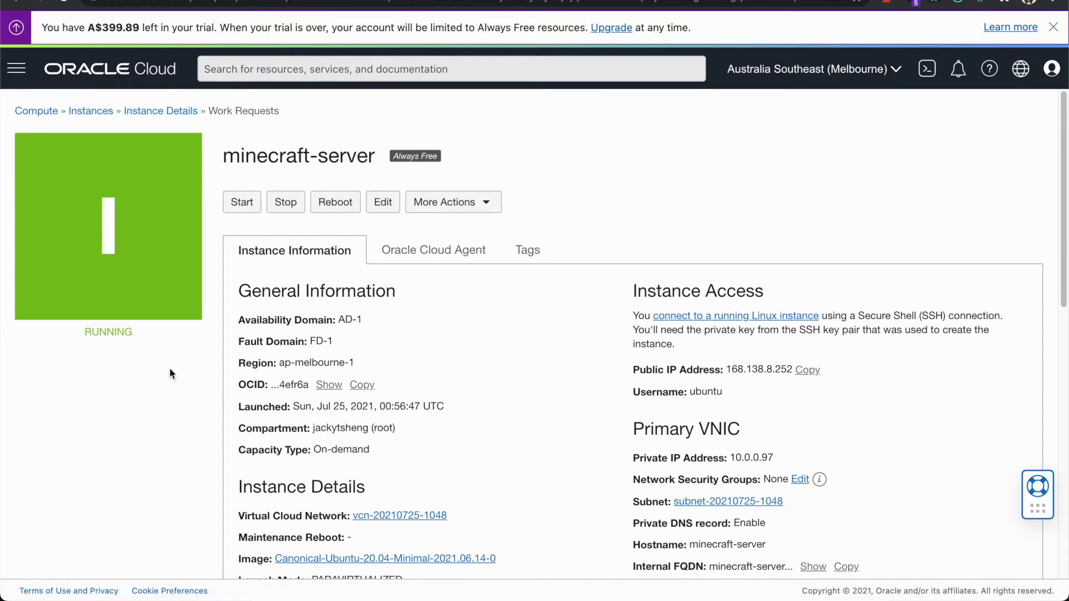
# - Open the guide on connecting to a running Linux instance in a new browser tab and expand its Unix-style system instructions
pyautogui.rightClick(713, 316)
pyautogui.click(752, 309)
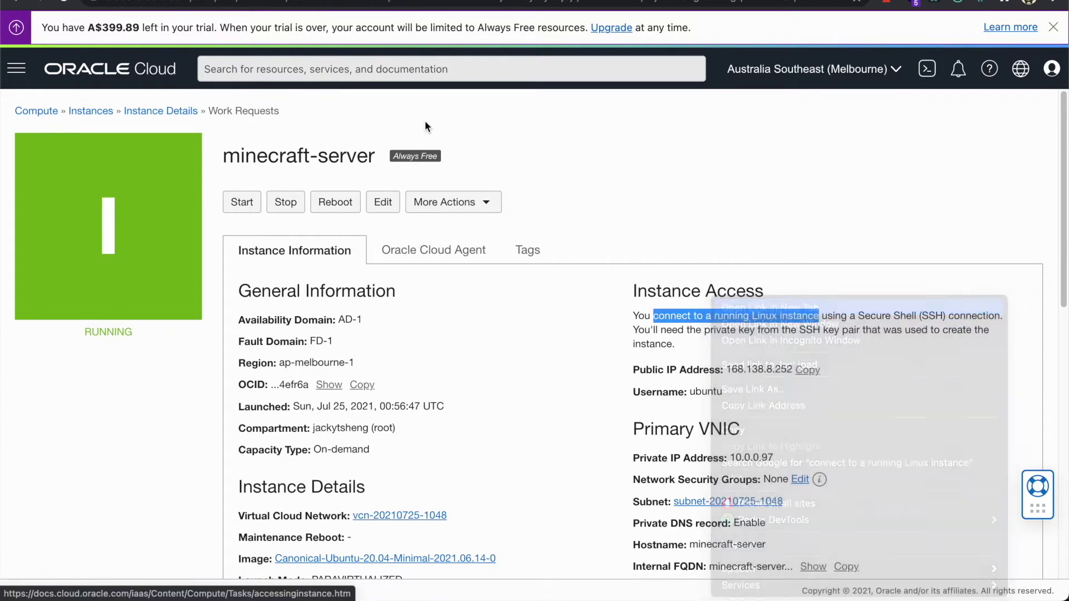
pyautogui.hotkey('ctrl', 'Tab')
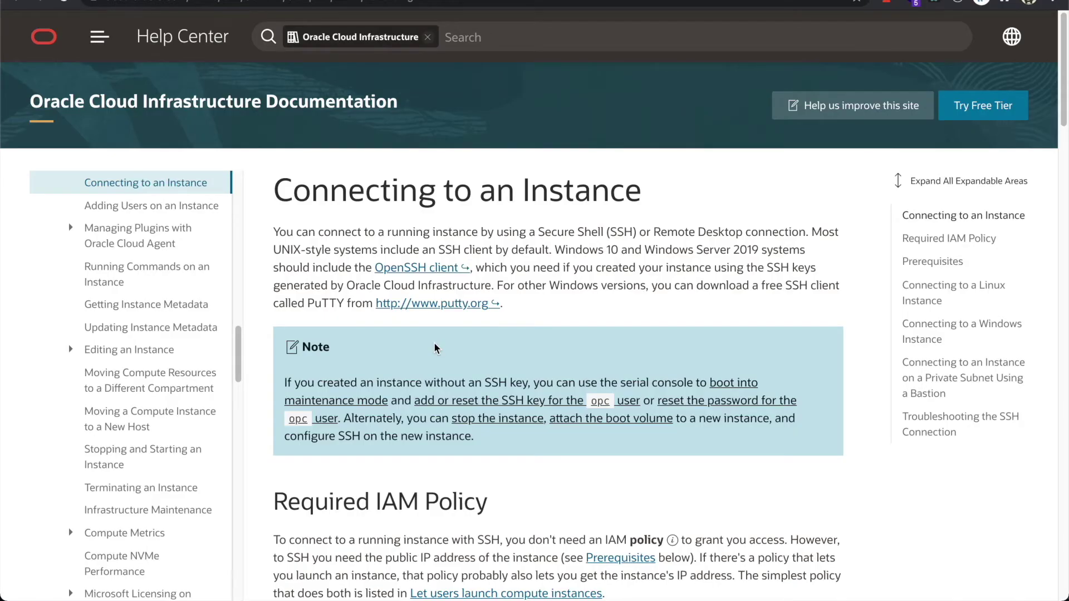
pyautogui.scroll(-20, 435, 348)
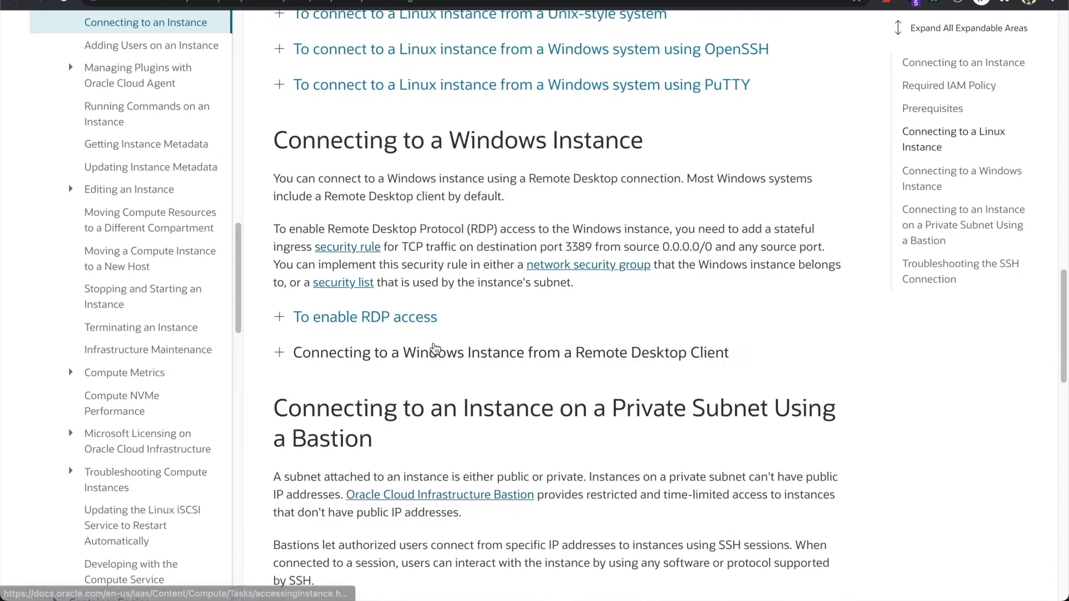
pyautogui.scroll(5, 436, 348)
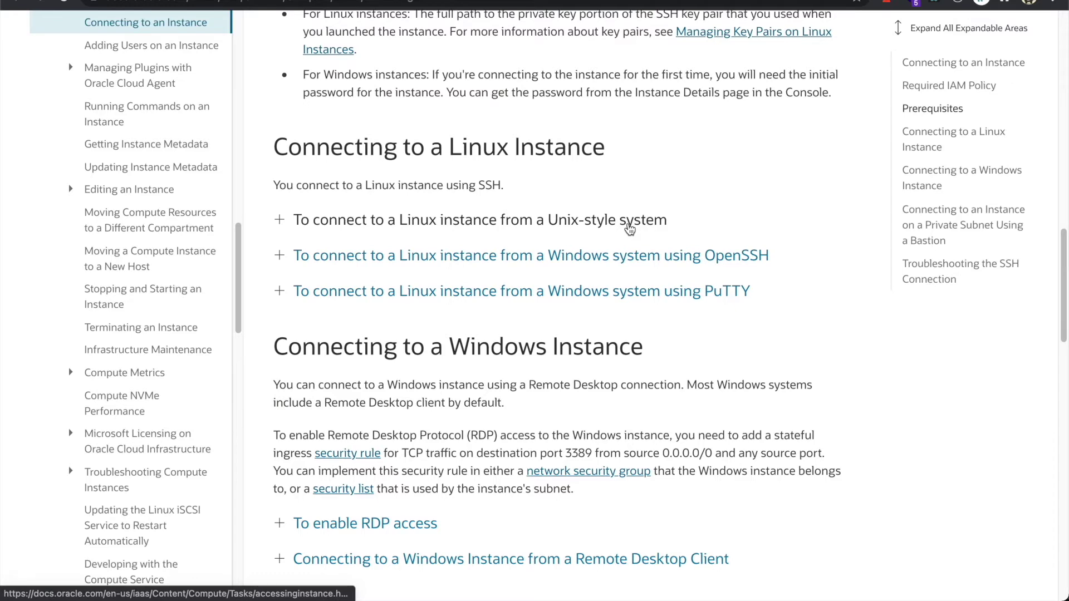
pyautogui.click(630, 229)
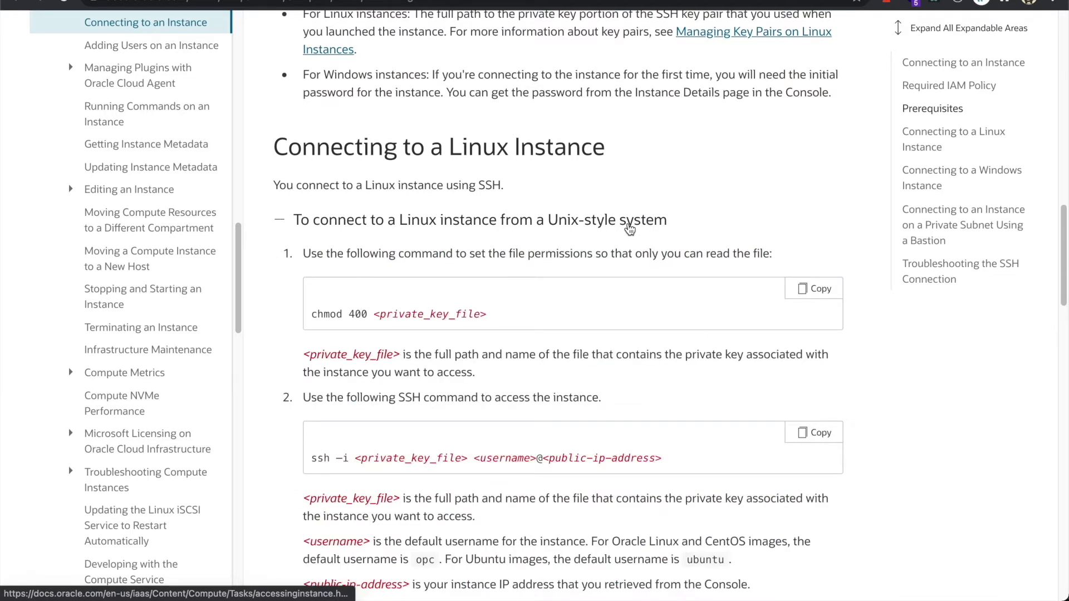
pyautogui.click(631, 222)
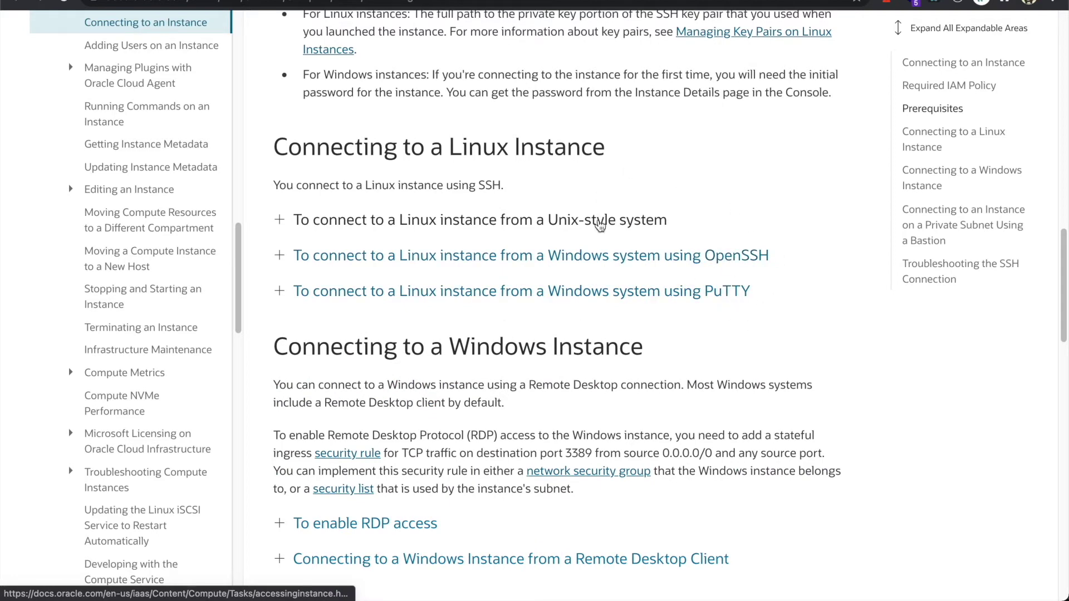
pyautogui.click(599, 223)
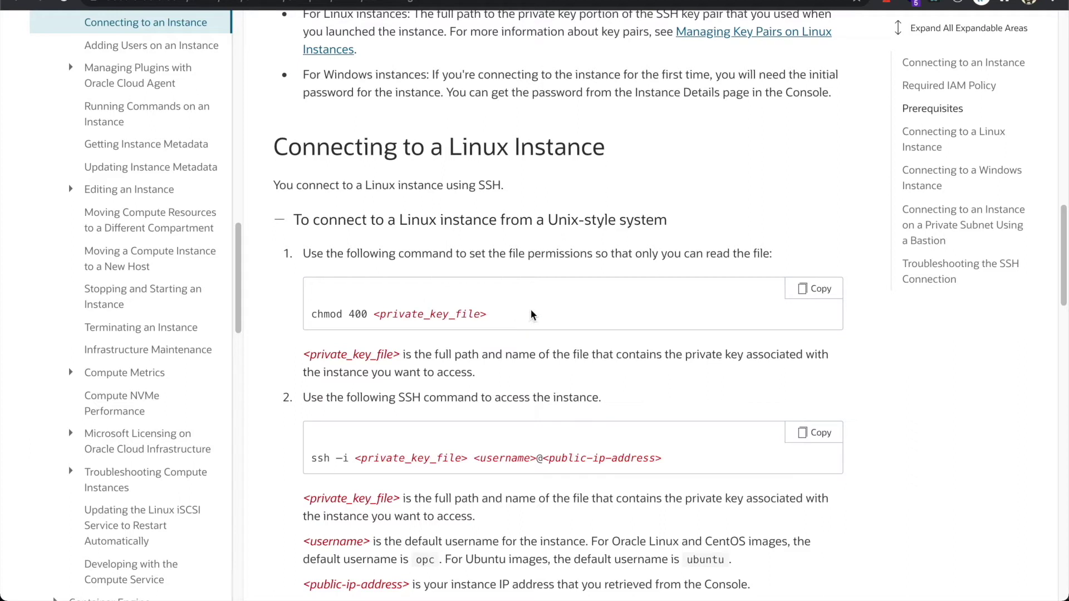
# - Open Terminal and move its window aside so the chmod and ssh commands in the guide stay readable
pyautogui.press('super+space')
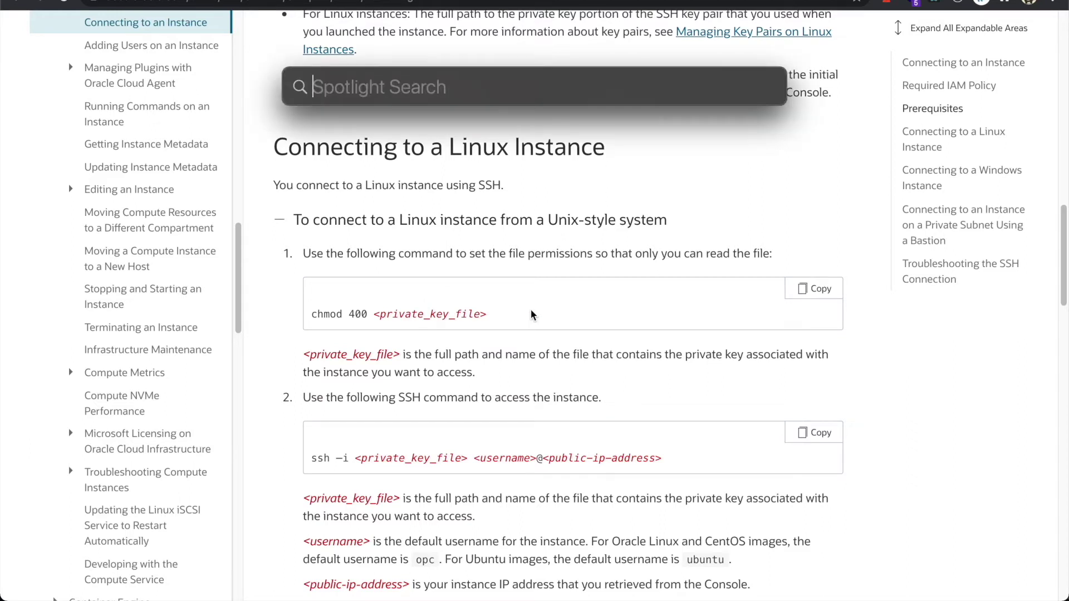
pyautogui.write('termi')
pyautogui.press('Return')
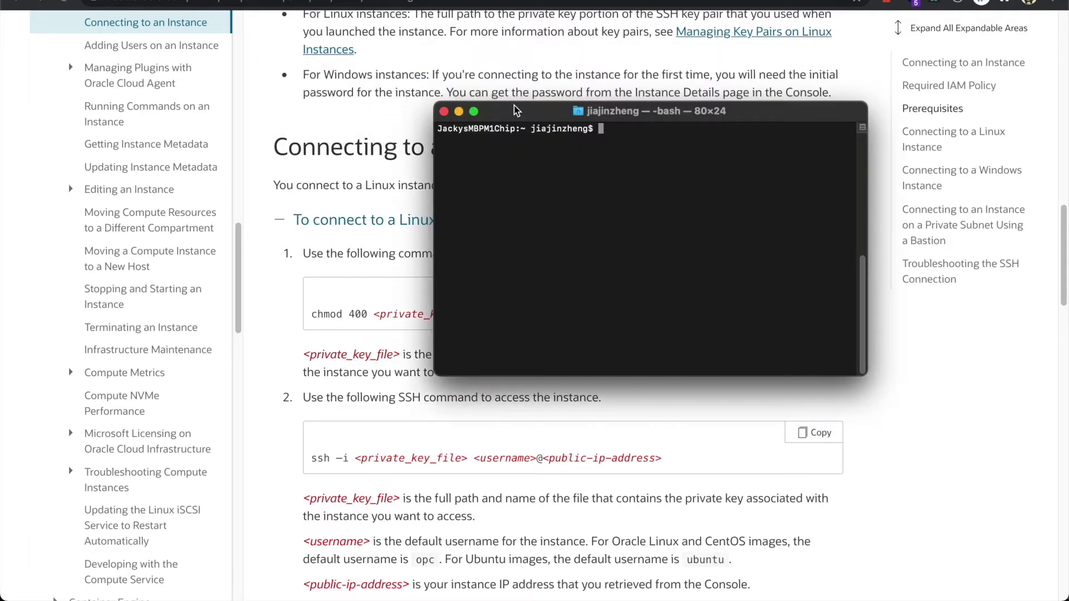
pyautogui.moveTo(517, 111); pyautogui.dragTo(719, 93)
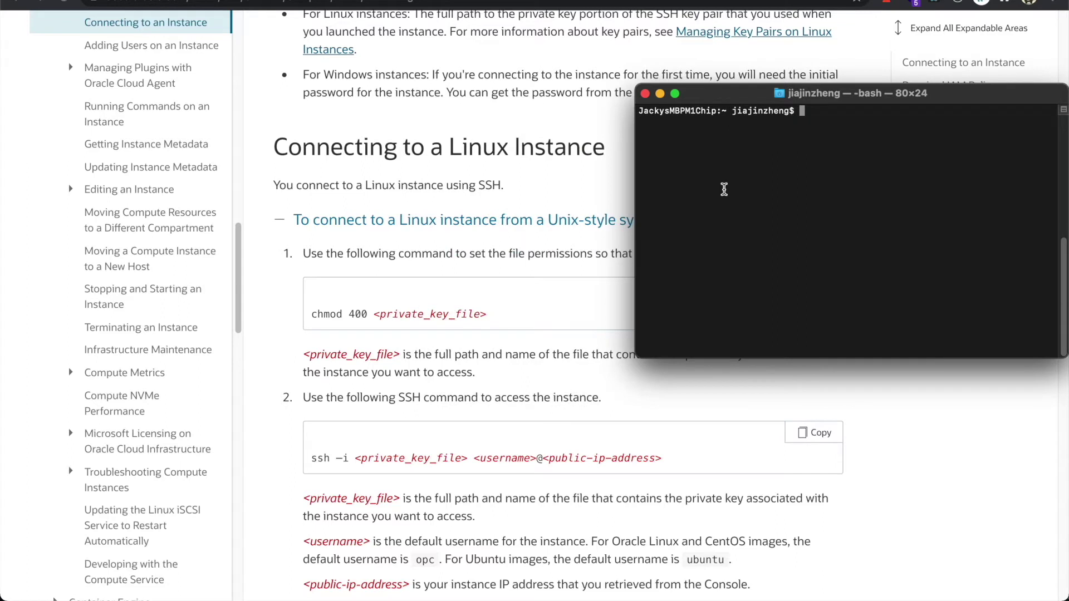